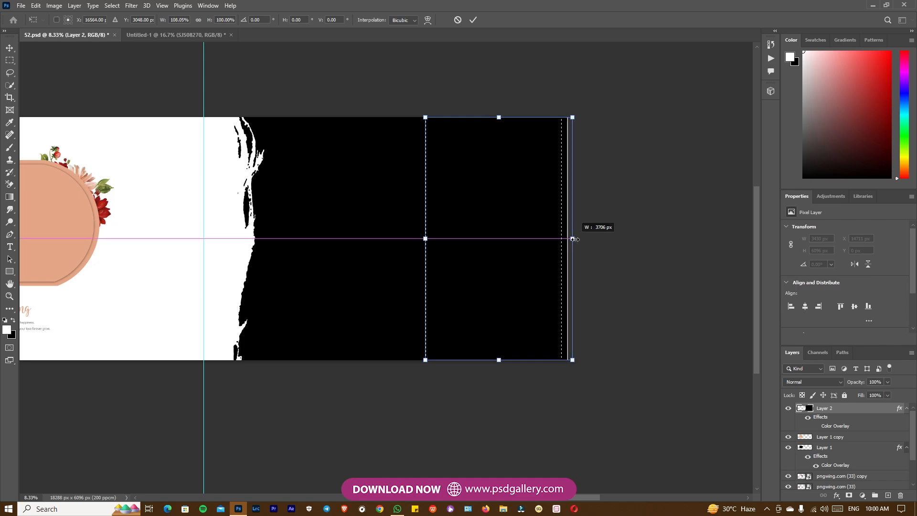
Apply the stretch that extends Layer 2's black area past the right page edge, and select Layer 2
key("Return")
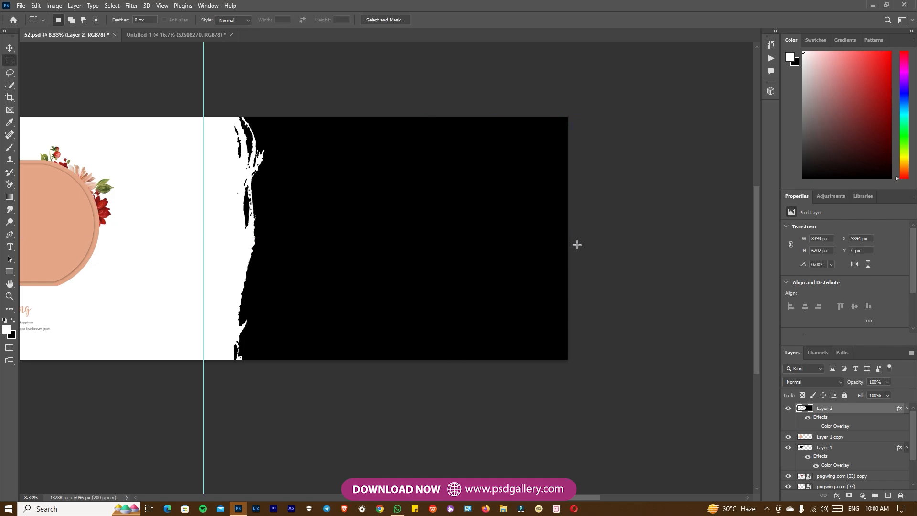
key("v")
right_click(476, 260)
left_click(498, 267)
key("ctrl+plus")
right_click(401, 230)
left_click(417, 235)
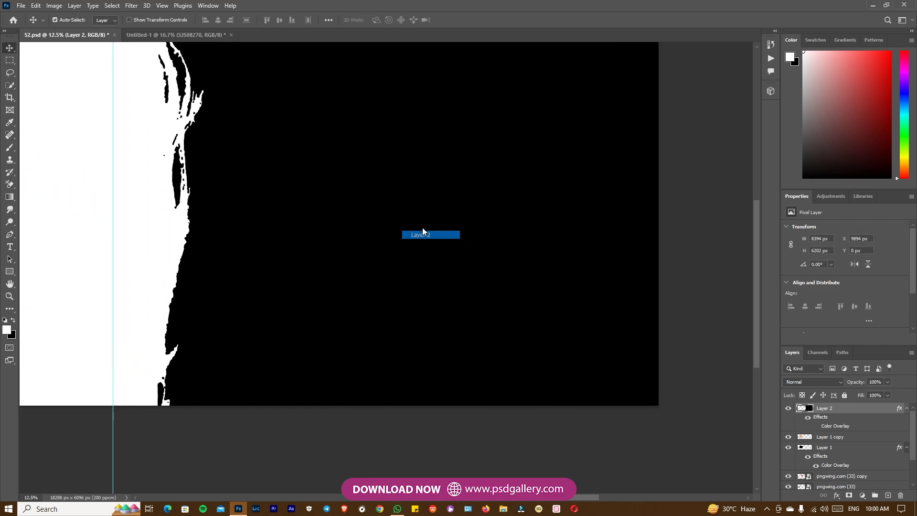
Bring the SJS08268 photo from the Untitled-1 document into 52.psd, over the black area of Layer 2
left_click_drag(443, 195, 446, 221)
left_click(180, 33)
left_click_drag(481, 367, 427, 297)
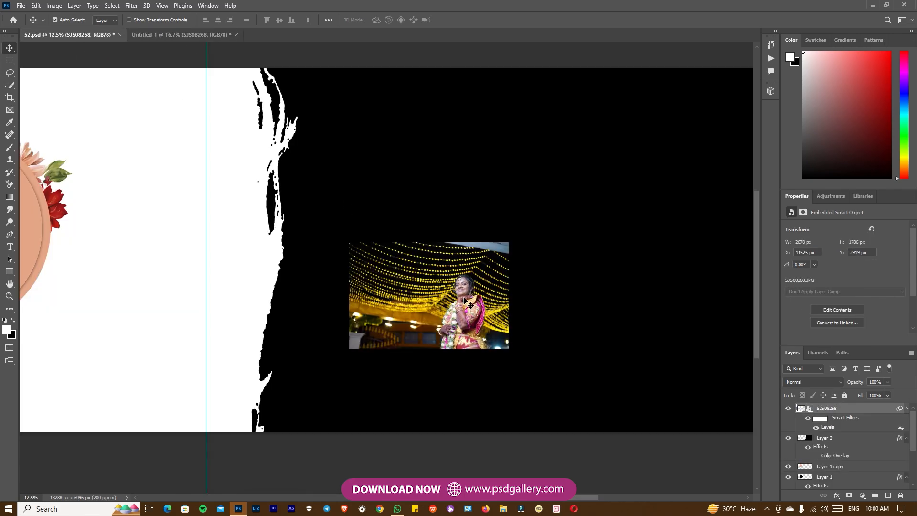
Scale the SJS08268 photo to about 10011 by 6677 px so it covers the black area, and clip it to Layer 2
key("ctrl+minus")
key("ctrl+t")
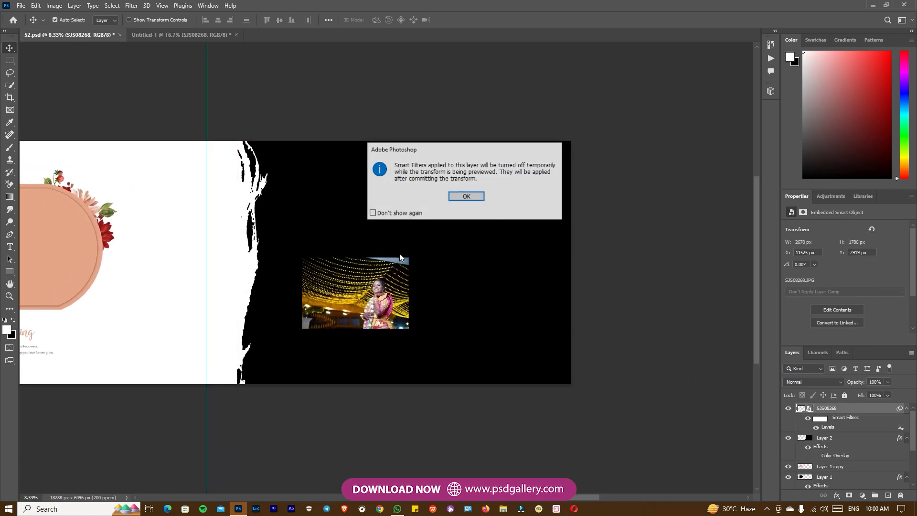
left_click(473, 196)
left_click_drag(414, 254, 577, 235)
key("ctrl+z")
left_click_drag(412, 255, 614, 120)
left_click_drag(532, 207, 448, 249)
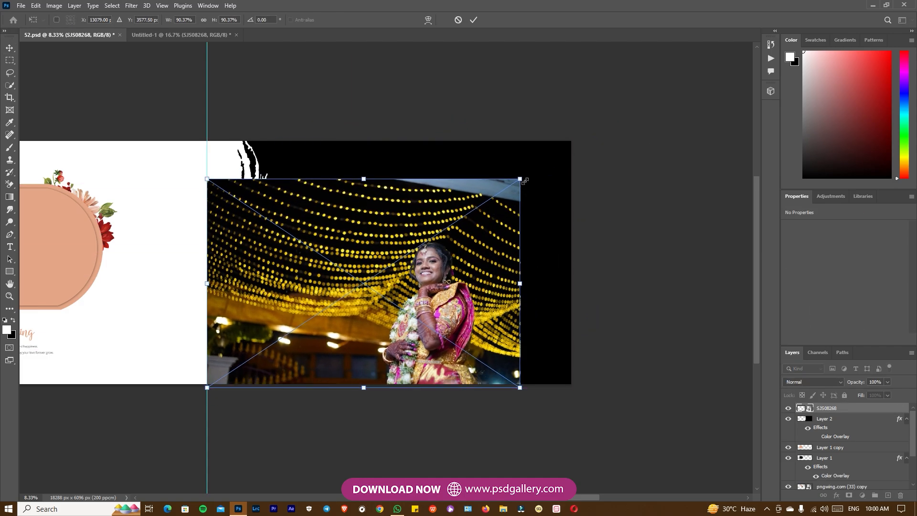
left_click_drag(520, 179, 585, 136)
left_click_drag(468, 244, 468, 237)
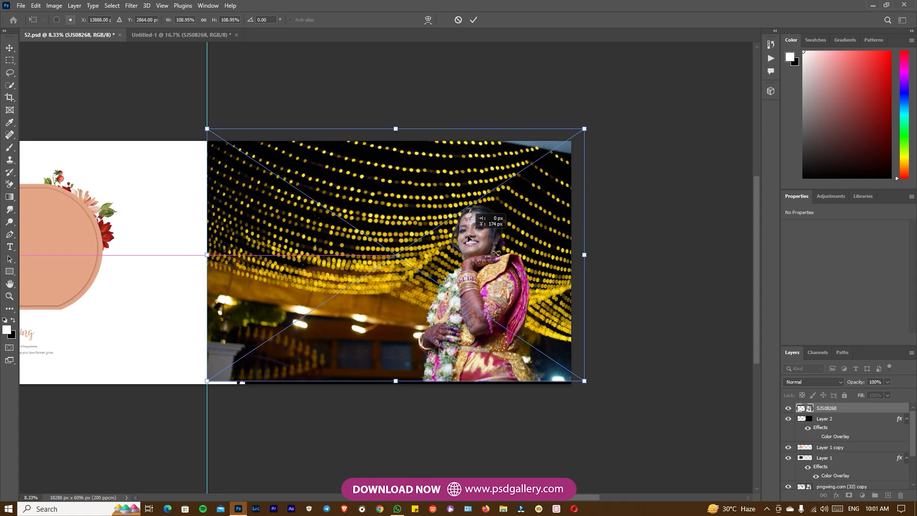
left_click_drag(584, 128, 598, 118)
key("Return")
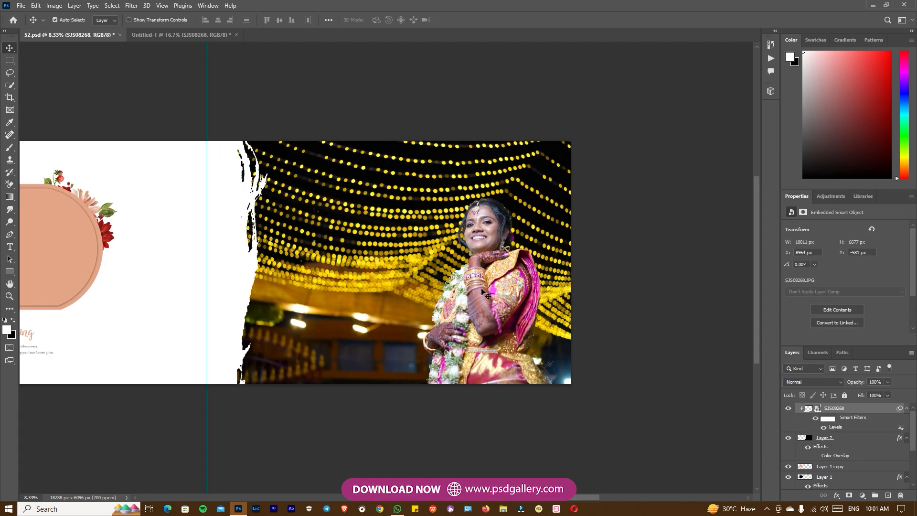
Select the clipped SJS08268 photo layer and rasterize it
key("ctrl+plus")
left_click_drag(528, 306, 494, 308)
right_click(499, 247)
left_click(508, 259)
right_click(517, 248)
left_click(525, 255)
right_click(841, 407)
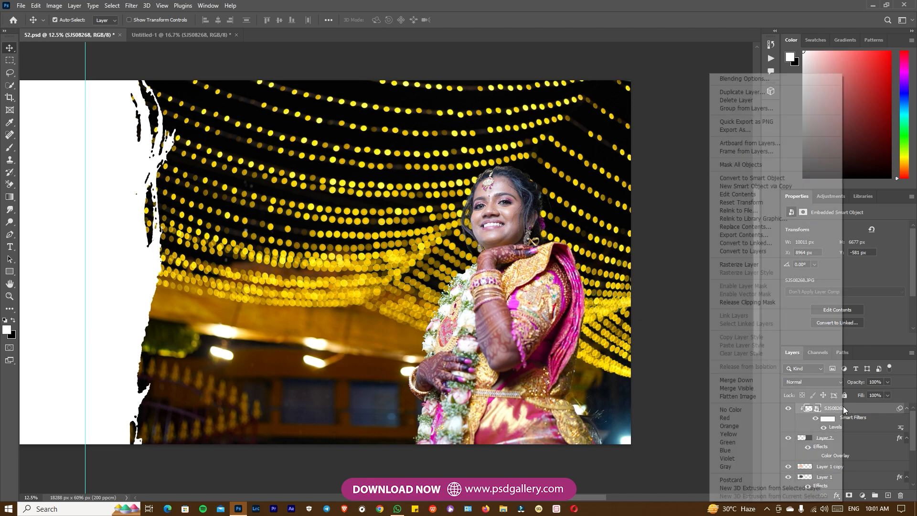
left_click(731, 264)
Darken the shadows of the SJS08268 photo with Levels, setting the black input level to 13
key("ctrl+l")
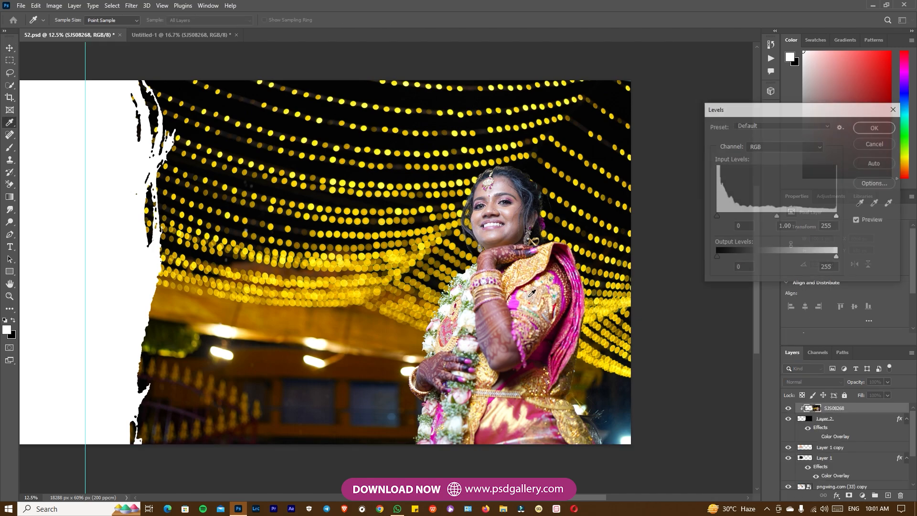
left_click_drag(715, 216, 722, 216)
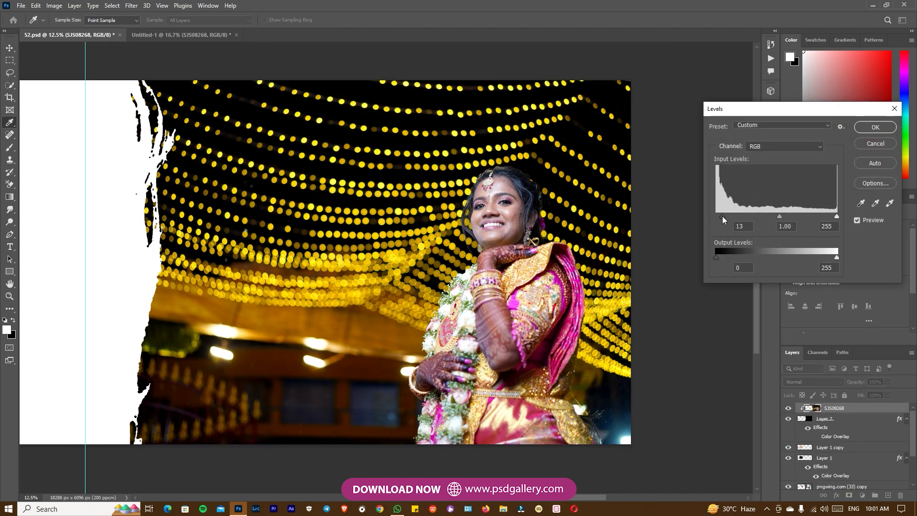
left_click(875, 127)
Open the SJS08268 layer in the Camera Raw Filter and set its vibrance to +45
right_click(529, 207)
left_click(536, 212)
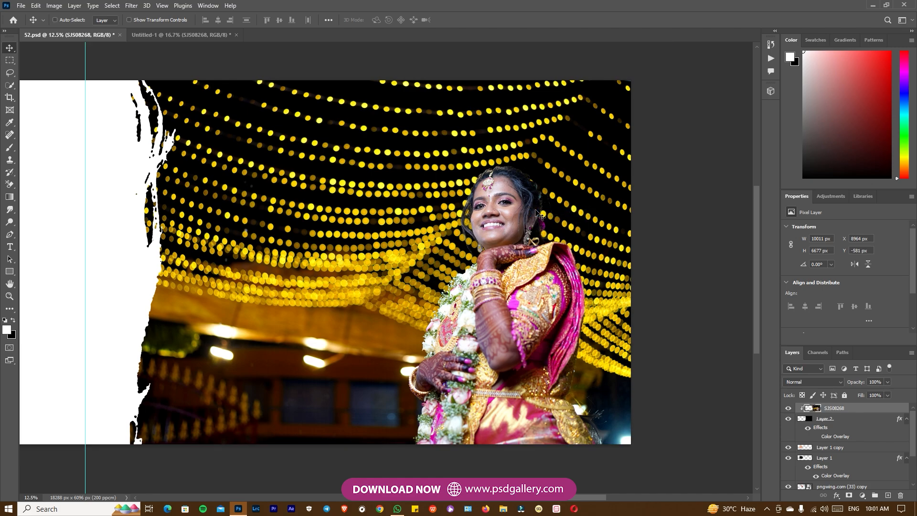
right_click(511, 223)
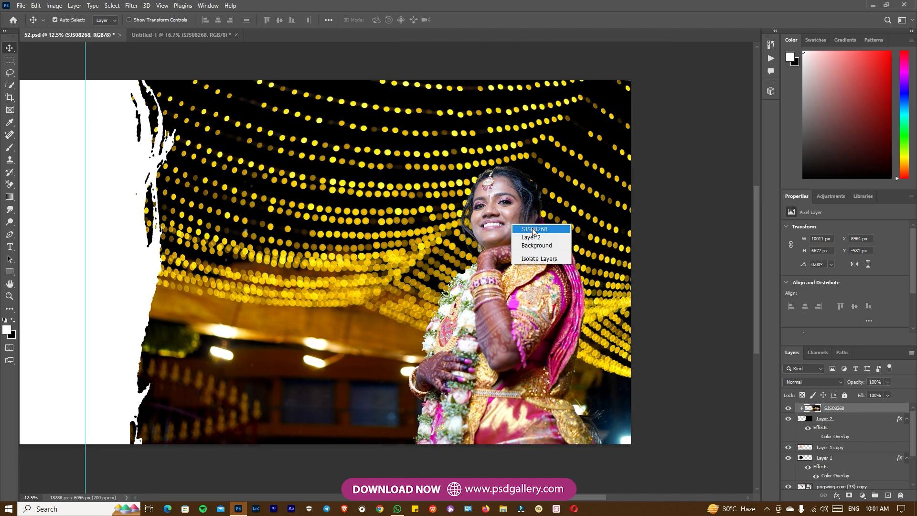
left_click(531, 229)
key("ctrl+plus")
key("ctrl+plus")
left_click_drag(637, 143, 479, 255)
right_click(479, 258)
left_click(589, 334)
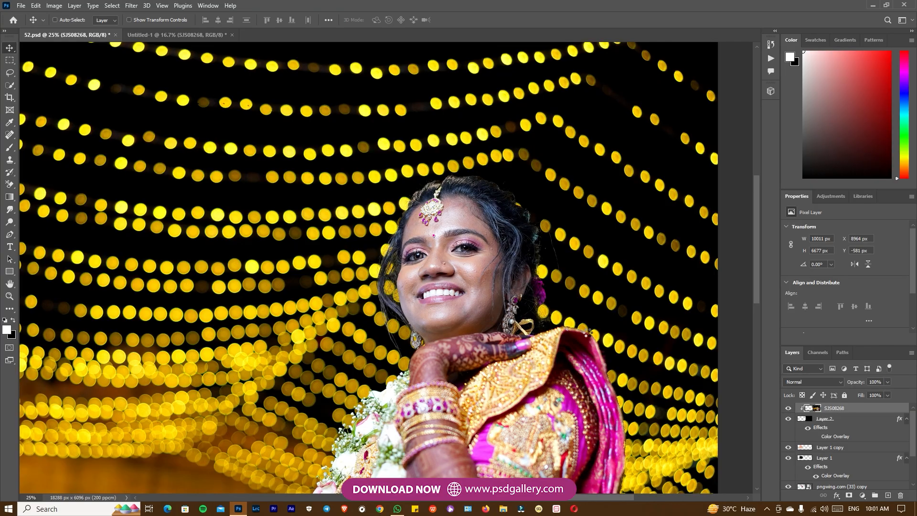
key("shift+ctrl+a")
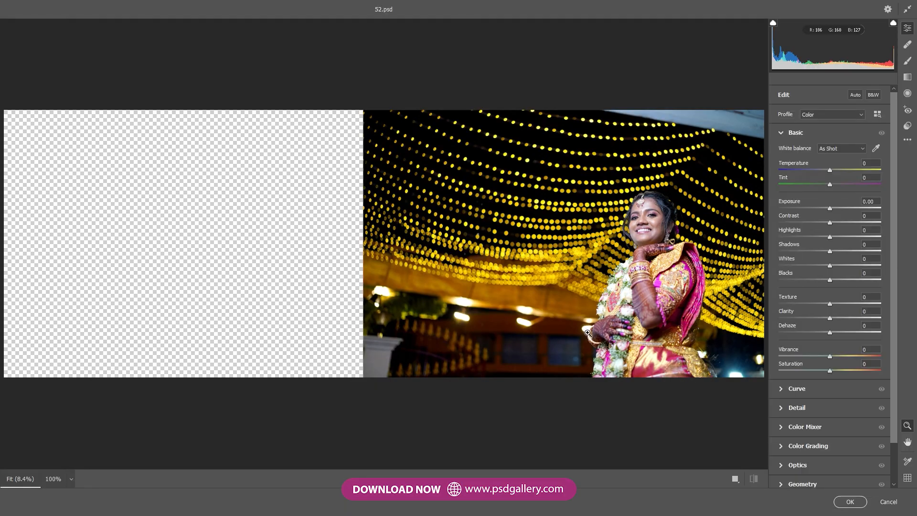
left_click(656, 237)
left_click_drag(832, 356, 853, 356)
Set the photo's sharpening to 14 and noise reduction to 71
mouse_move(707, 223)
left_mouse_down()
mouse_move(686, 222)
mouse_move(709, 222)
left_mouse_up()
left_click(788, 408)
left_click_drag(779, 194, 789, 193)
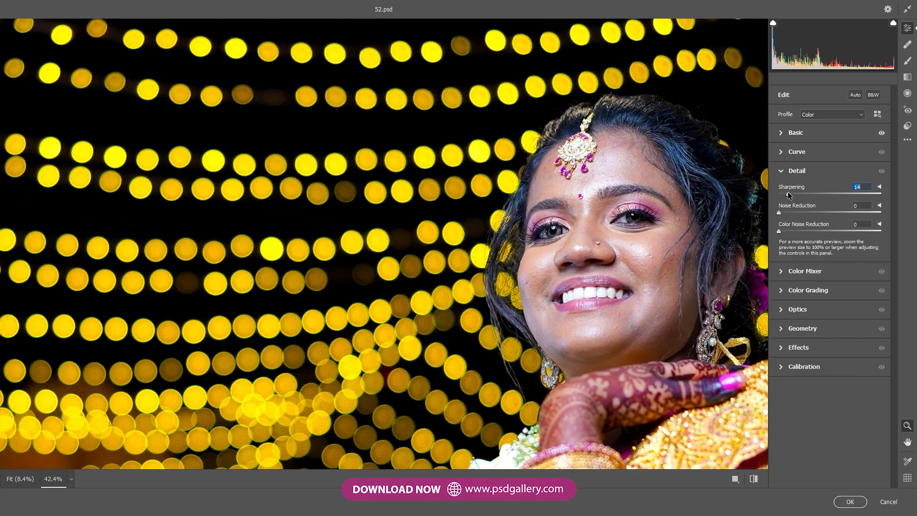
left_click_drag(843, 212, 852, 212)
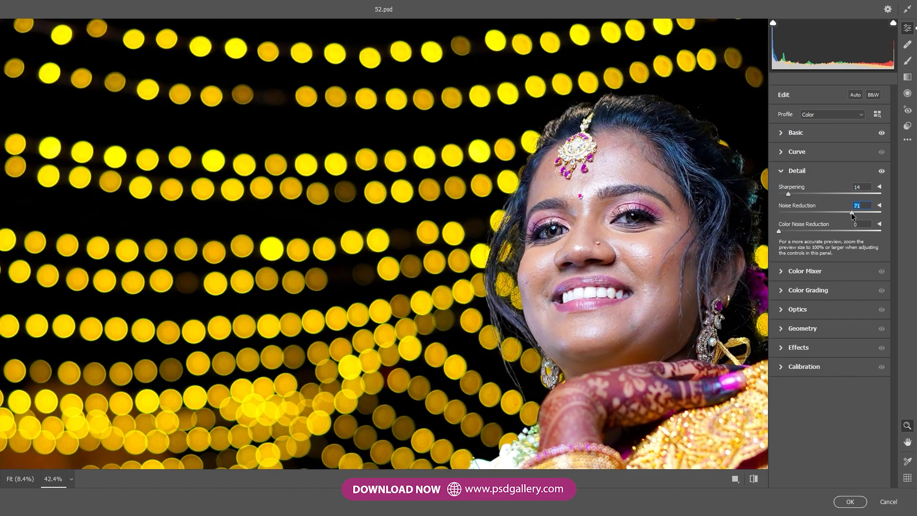
Soften the bride's skin by setting the texture to -62 in the basic adjustments
left_click_drag(664, 247, 662, 248)
left_click(782, 134)
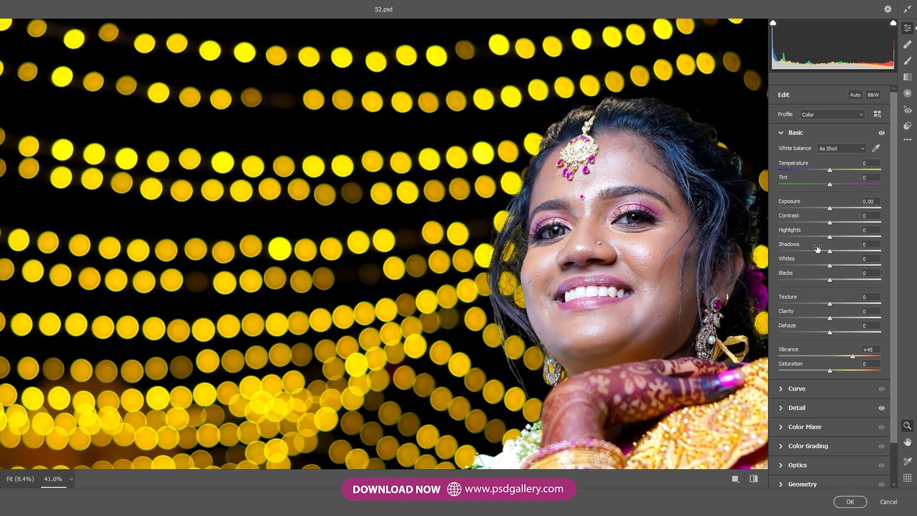
mouse_move(821, 307)
left_mouse_down()
mouse_move(812, 306)
mouse_move(825, 306)
left_mouse_up()
scroll(655, 318, "down", 8)
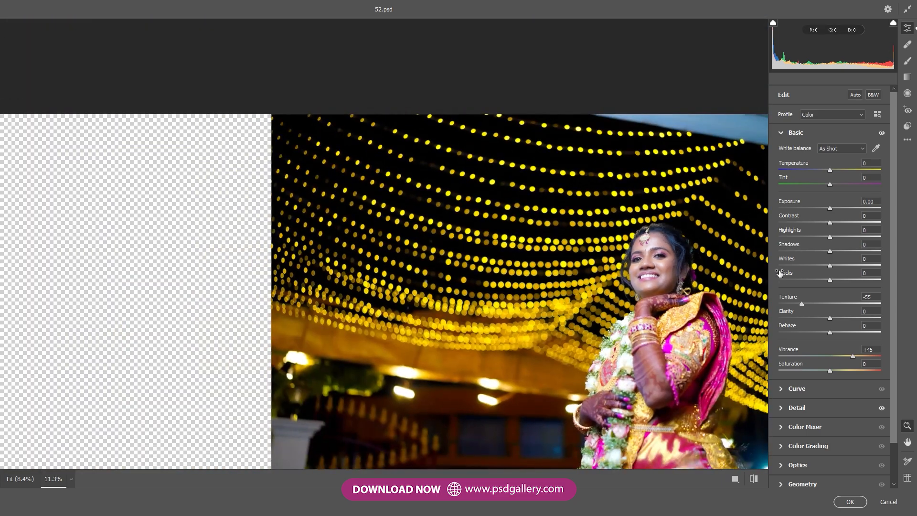
scroll(717, 256, "up", 4)
left_click_drag(801, 304, 798, 303)
scroll(634, 301, "down", 5)
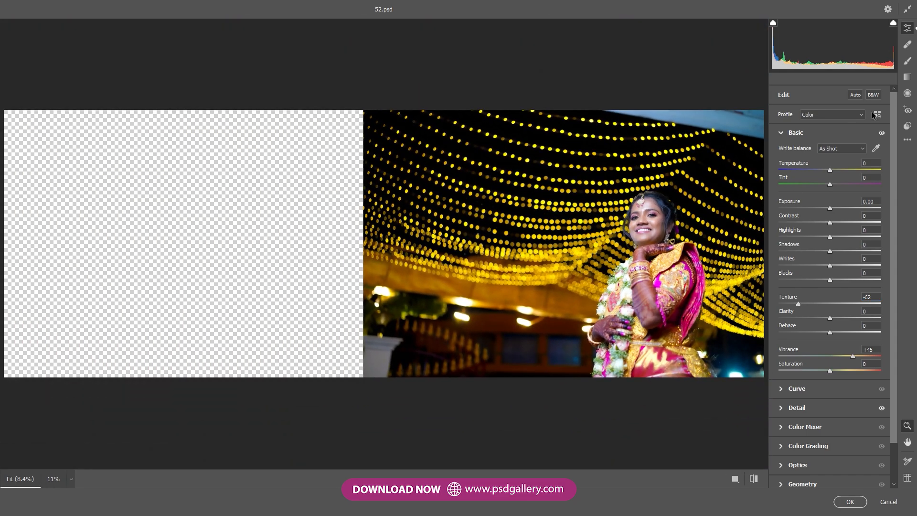
Add a large circular radial filter over the photo with exposure -0.65, and shift it slightly upward
left_click(908, 94)
left_click_drag(563, 275, 698, 401)
left_click_drag(807, 245, 821, 247)
left_click_drag(563, 274, 564, 265)
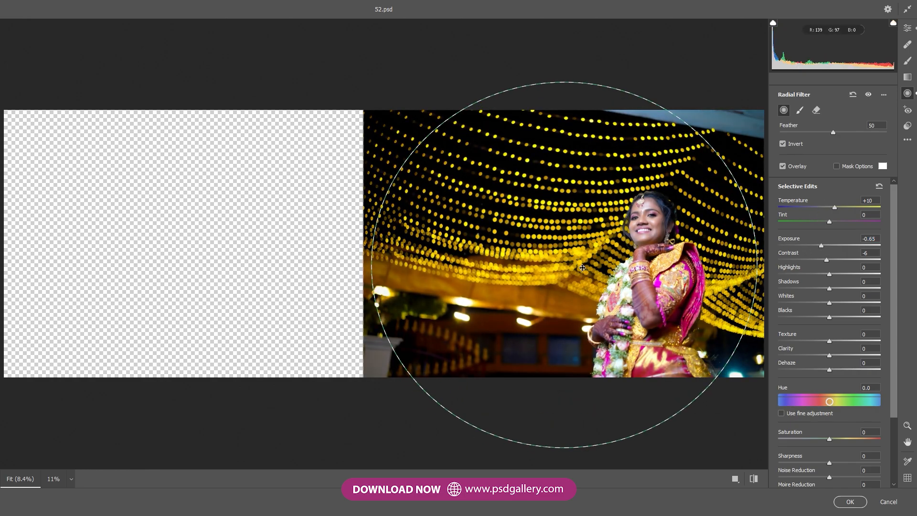
Set the blacks to +18 and apply the Camera Raw adjustments to the photo
left_click(908, 31)
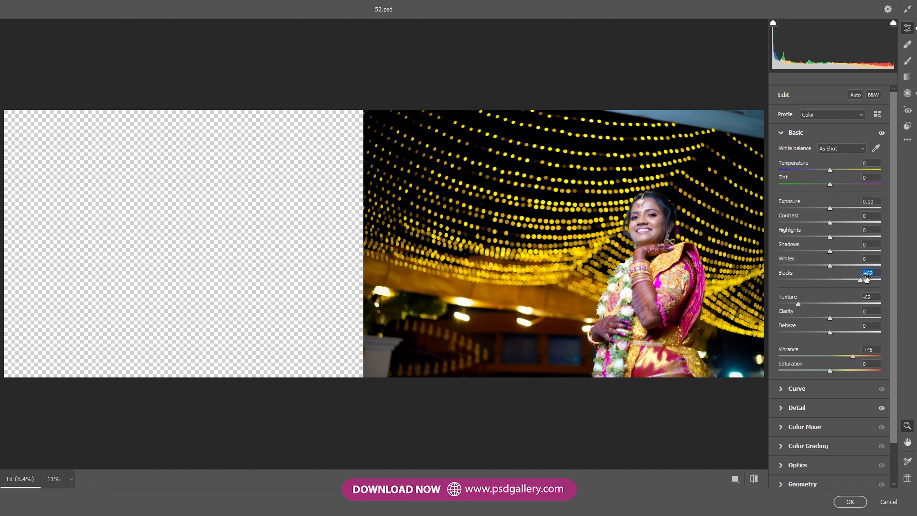
left_click_drag(862, 279, 841, 284)
left_click_drag(694, 282, 772, 262)
left_click_drag(566, 109, 602, 99)
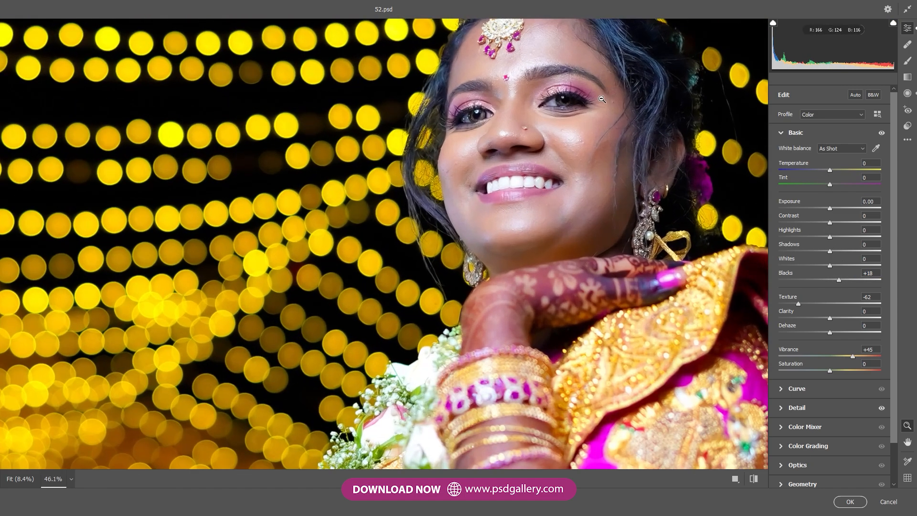
left_click(850, 501)
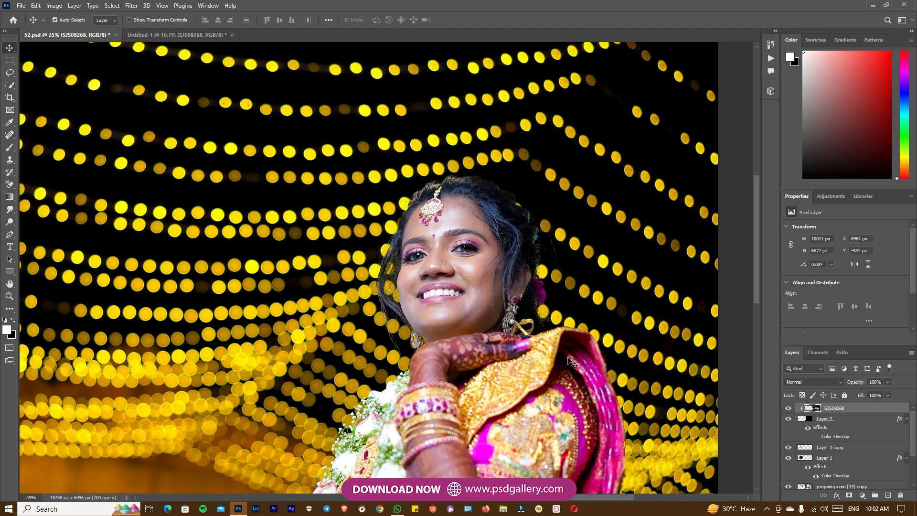
Brighten the SJS08268 photo with Levels, setting the white input level to 251
key("ctrl+minus")
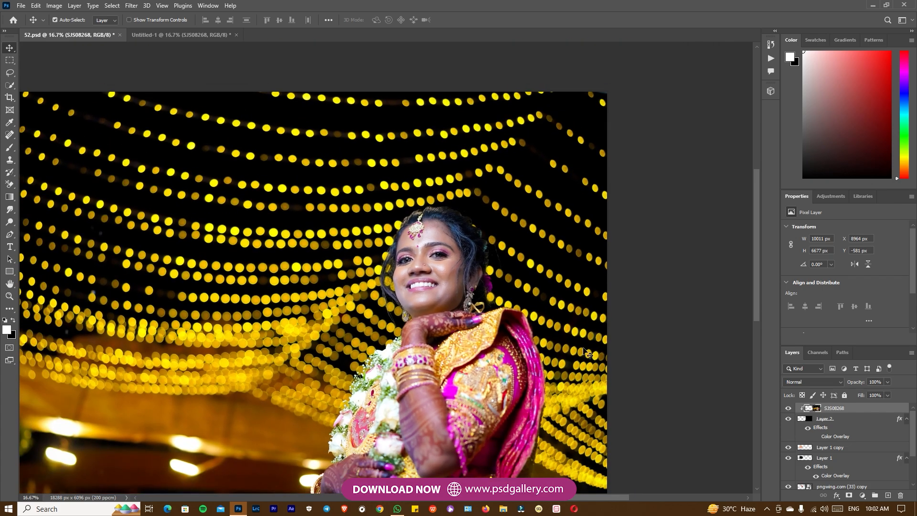
key("ctrl+l")
left_click_drag(831, 216, 835, 216)
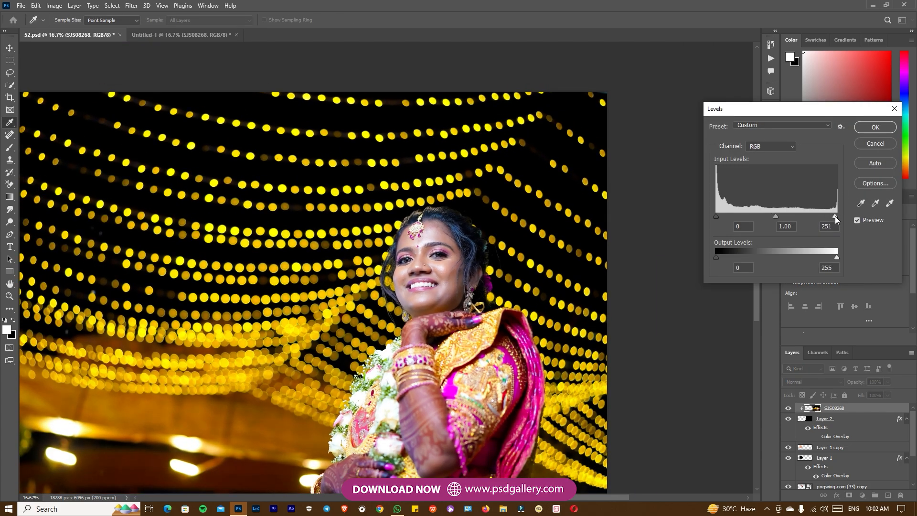
left_click(876, 126)
Lighten the bride's hand, garland, forearm and waist with Dodge tool strokes on the midtones
key("v")
left_click_drag(501, 392, 526, 267)
key("o")
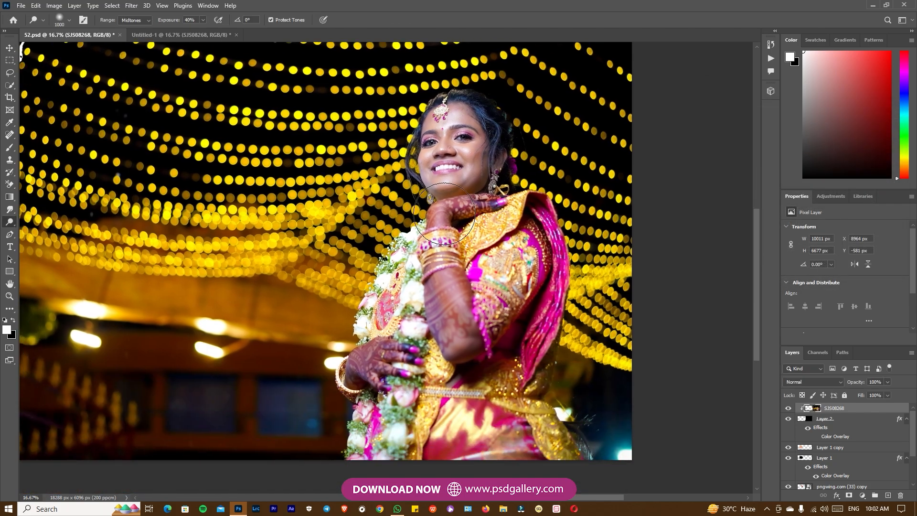
mouse_move(396, 400)
left_mouse_down()
mouse_move(359, 363)
mouse_move(338, 420)
mouse_move(352, 368)
left_mouse_up()
left_click_drag(446, 291, 458, 396)
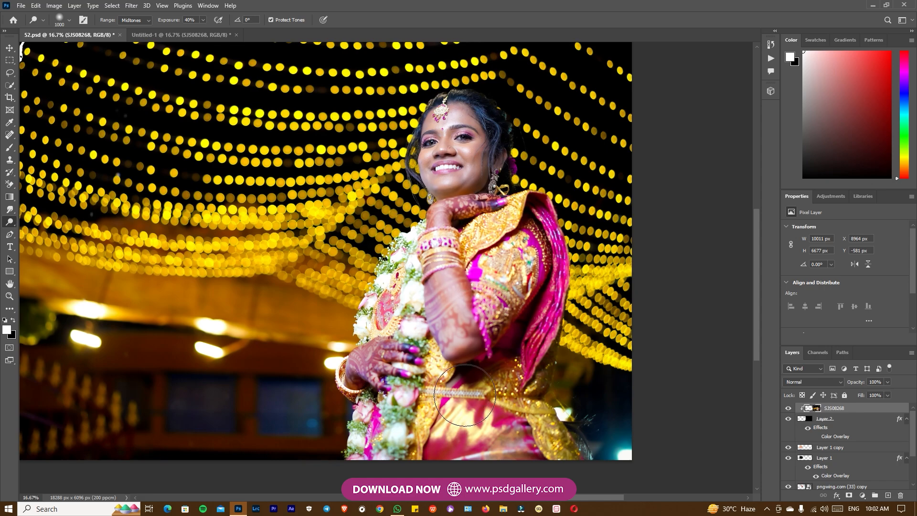
Select Layer 1 copy in the floral frame and bring the SJS08270 photo from Untitled-1 onto it
key("space")
mouse_move(472, 353)
left_mouse_down()
mouse_move(532, 355)
mouse_move(669, 382)
left_mouse_up()
mouse_move(191, 286)
left_mouse_down()
mouse_move(329, 316)
mouse_move(344, 311)
left_mouse_up()
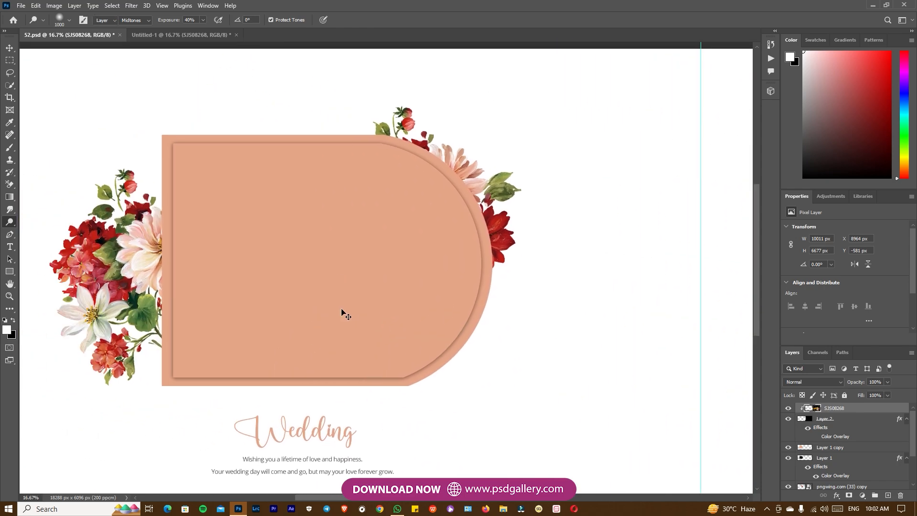
key("v")
right_click(328, 304)
left_click(337, 309)
key("ctrl+plus")
right_click(294, 276)
left_click(303, 278)
key("ctrl+minus")
left_click_drag(247, 263, 291, 265)
left_click(171, 36)
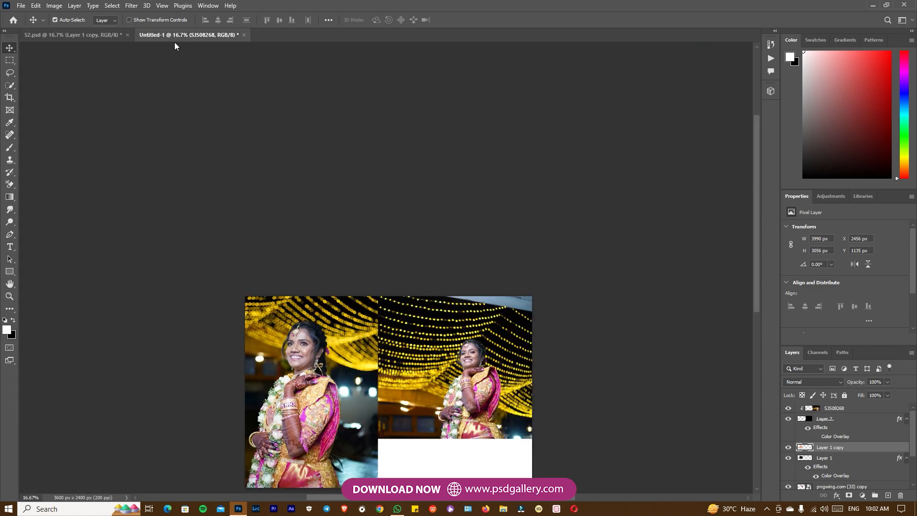
left_click_drag(299, 365, 334, 270)
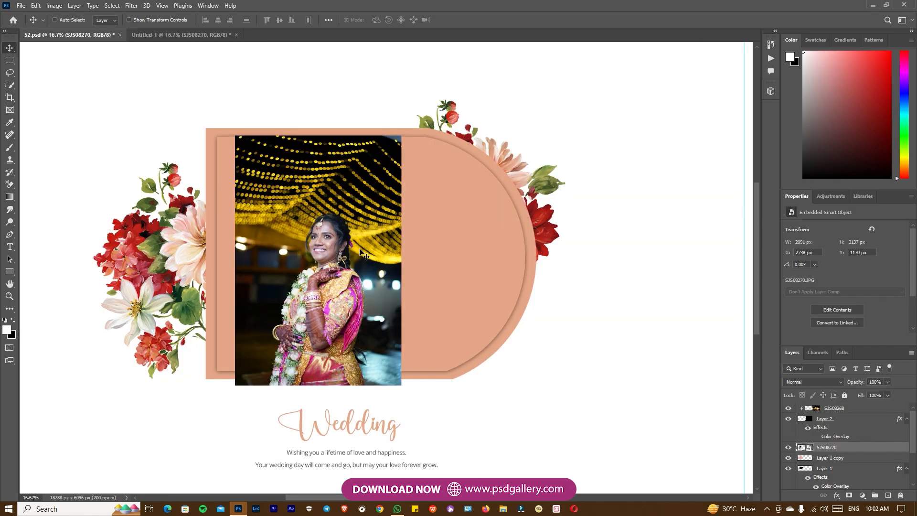
Scale the SJS08270 photo to about 4154 by 6232 px over the floral frame and clip it to Layer 1 copy
key("ctrl+minus")
key("ctrl+t")
left_click_drag(400, 145, 478, 151)
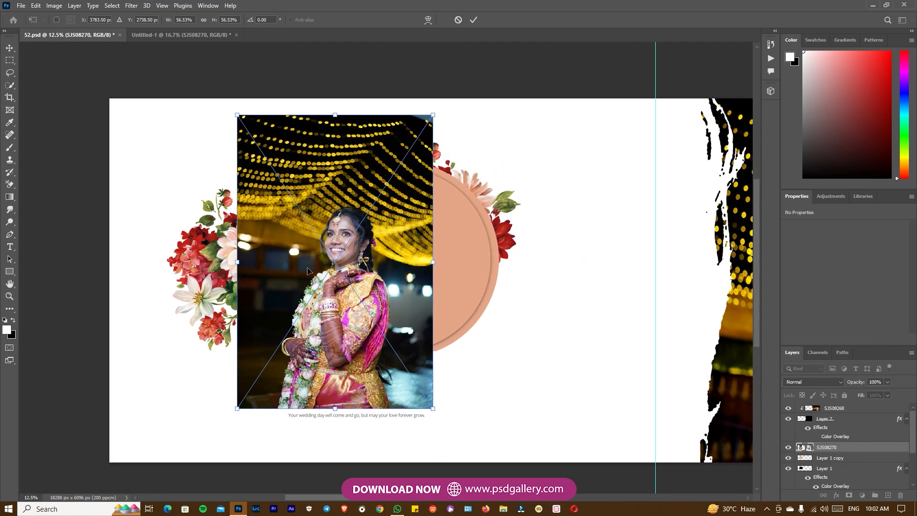
left_click_drag(329, 255, 357, 256)
left_click_drag(464, 121, 518, 97)
key("Return")
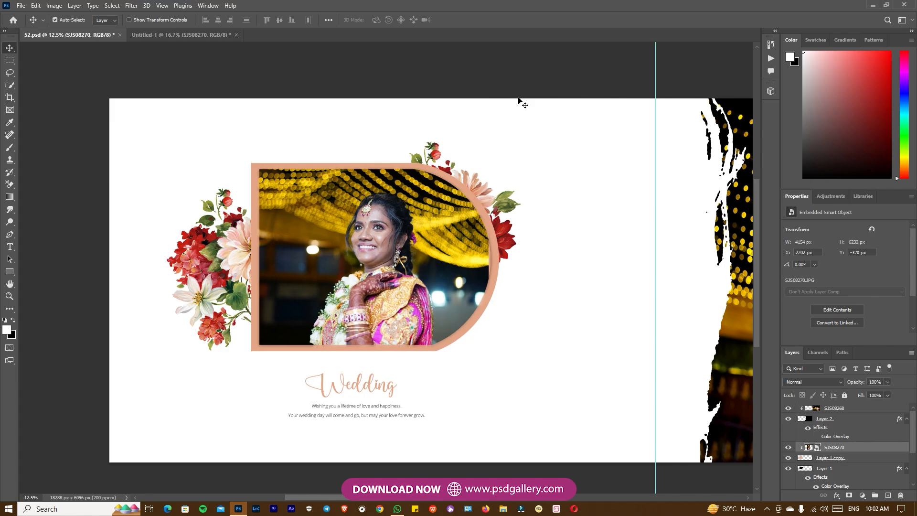
Rasterize the SJS08270 photo layer inside the floral frame
right_click(428, 245)
key("Escape")
key("ctrl+plus")
right_click(851, 450)
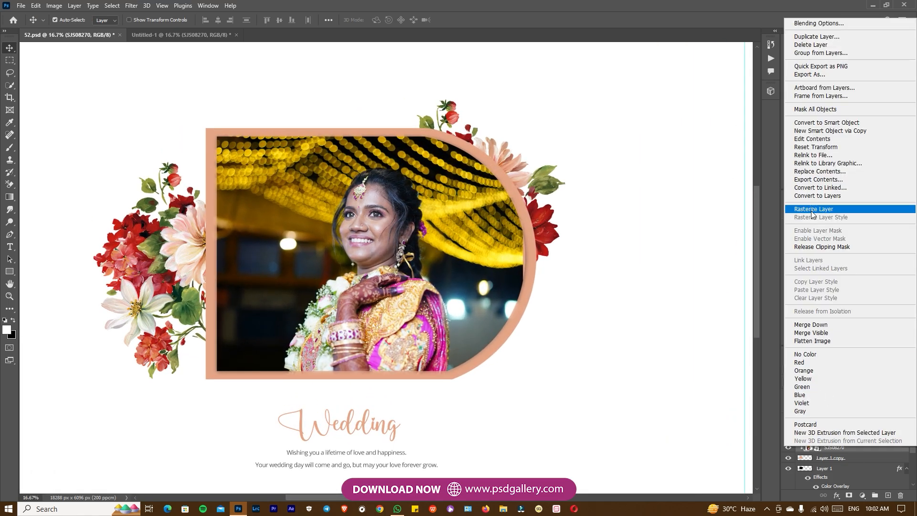
left_click(812, 211)
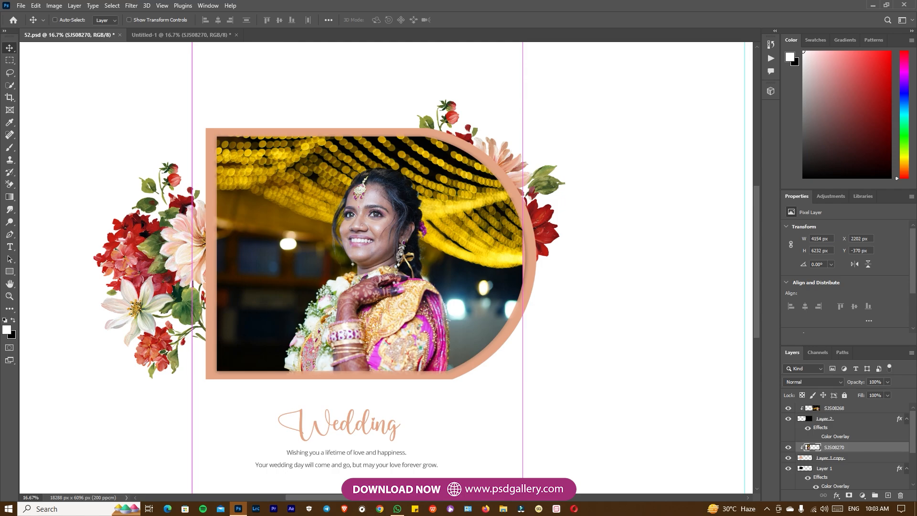
Open the SJS08270 layer in the Camera Raw Filter and set sharpening to 25 and noise reduction to 52
key("ctrl+shift+a")
left_click_drag(186, 219, 763, 407)
left_click(781, 409)
left_click(796, 193)
left_click(831, 209)
left_click(535, 245, "alt")
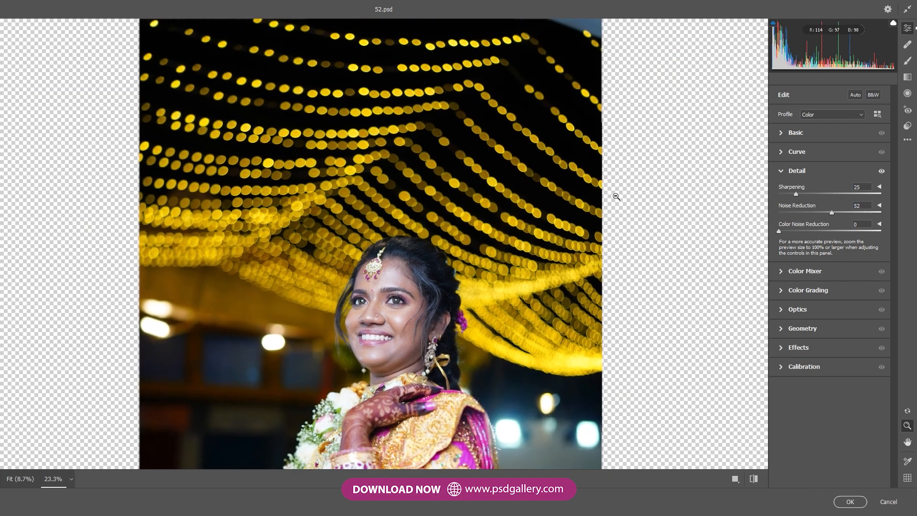
Set Blacks to +46 and Vibrance to +48 for the SJS08270 photo and apply the Camera Raw Filter
left_click(784, 132)
left_click_drag(830, 359, 853, 356)
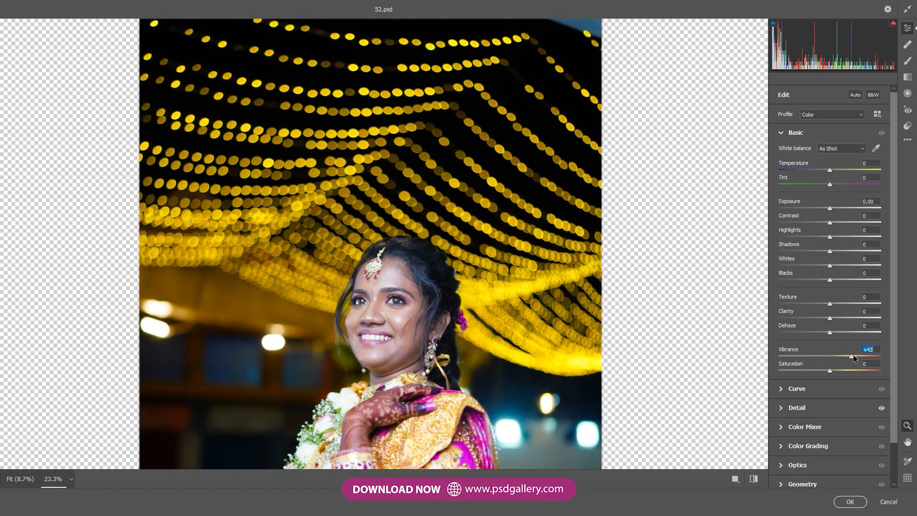
left_click_drag(859, 274, 860, 274)
left_click_drag(851, 356, 834, 356)
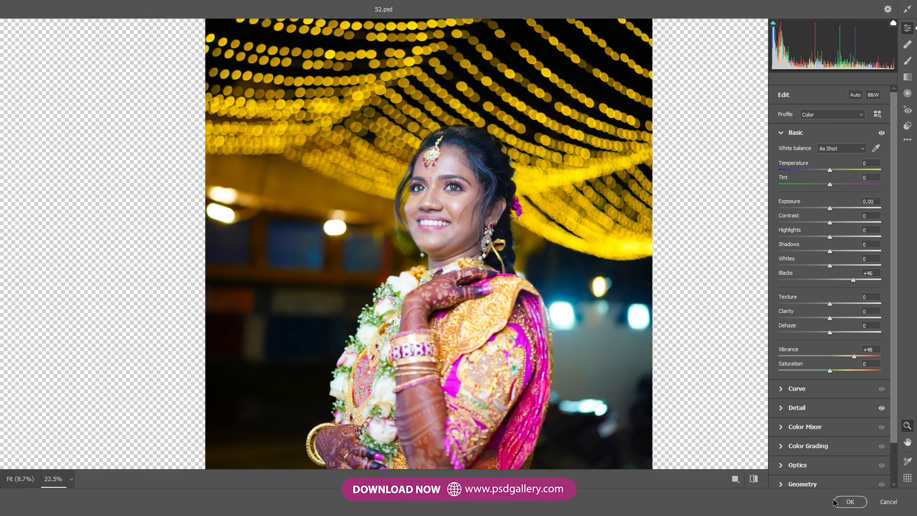
left_click(837, 501)
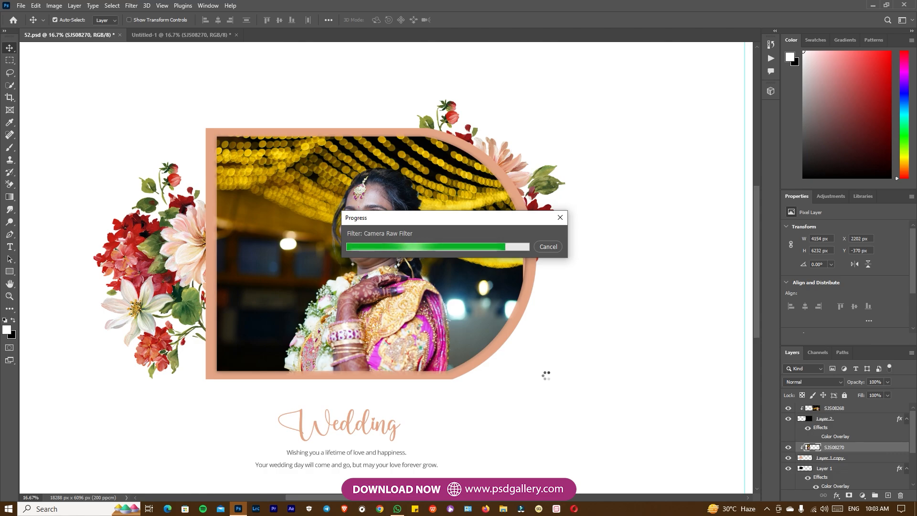
Select the SJS08270 photo layer inside the floral frame and activate the Dodge tool
right_click(389, 304)
left_click(402, 308)
key("o")
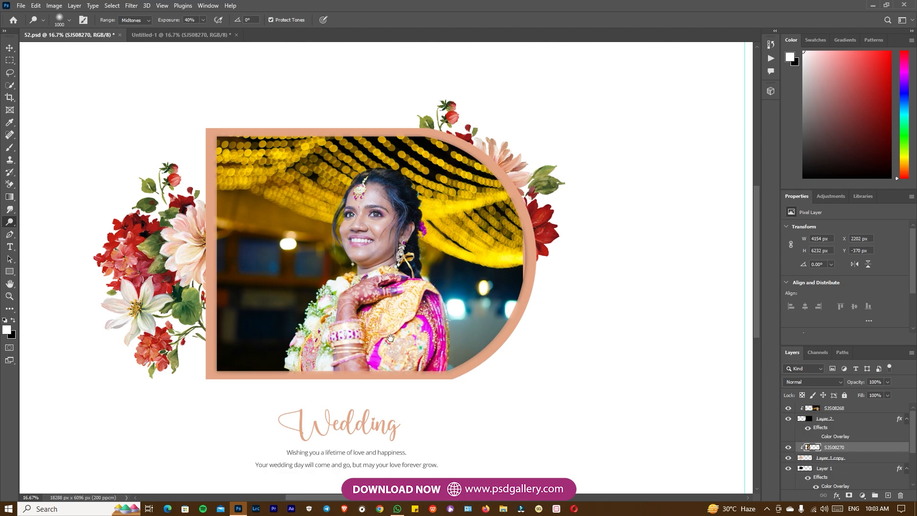
Replace the Wedding title below the floral frame with "Bride" and move it up closer to the frame
left_click_drag(387, 387, 414, 306)
key("v")
left_click_drag(398, 349, 412, 371)
key("ctrl+plus")
double_click(397, 388)
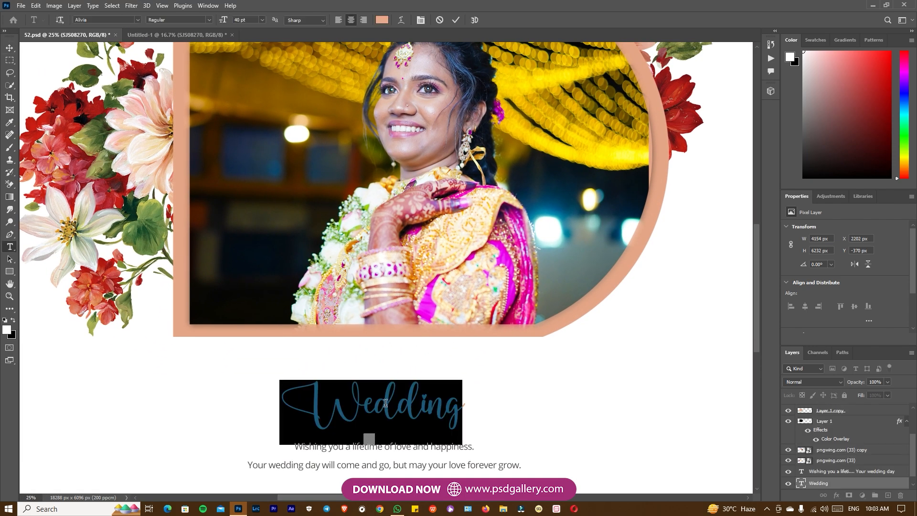
type("Bride")
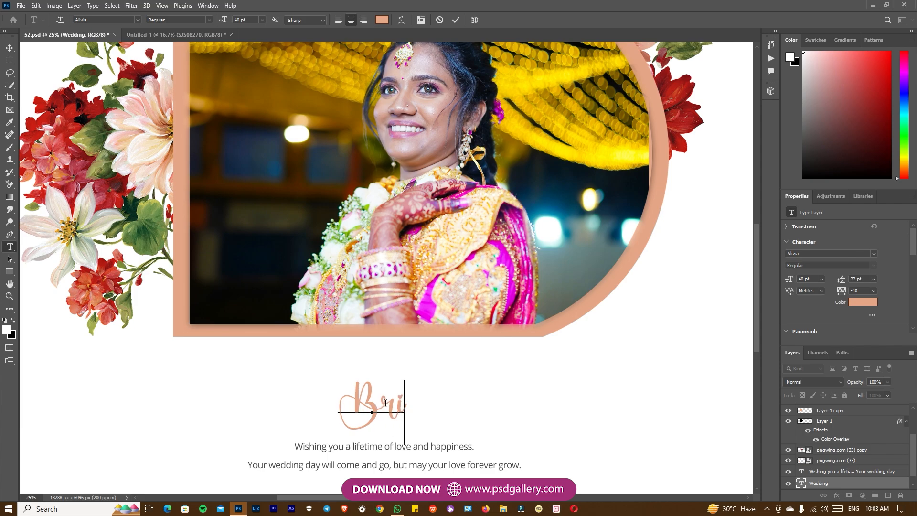
left_click(454, 19)
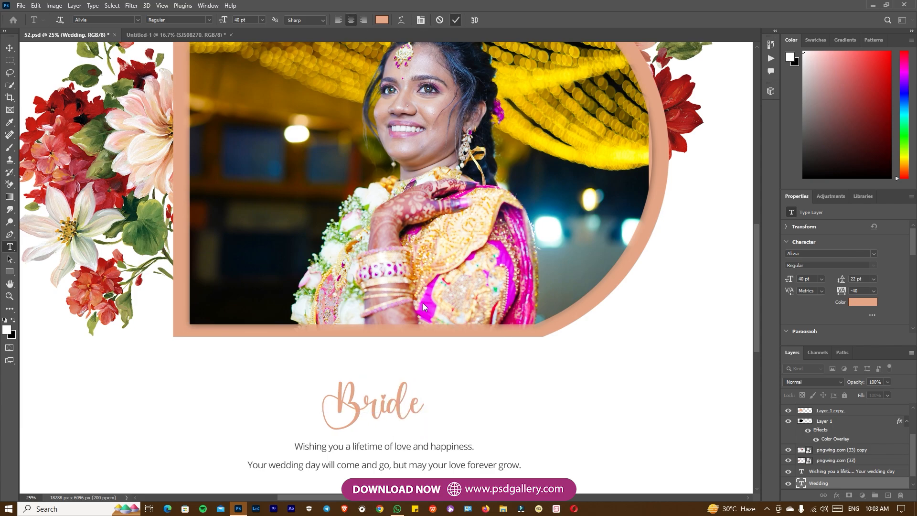
key("v")
left_click_drag(379, 397, 390, 365)
Add a text line with the bride's first name below the Bride title and set its font to Arial
key("t")
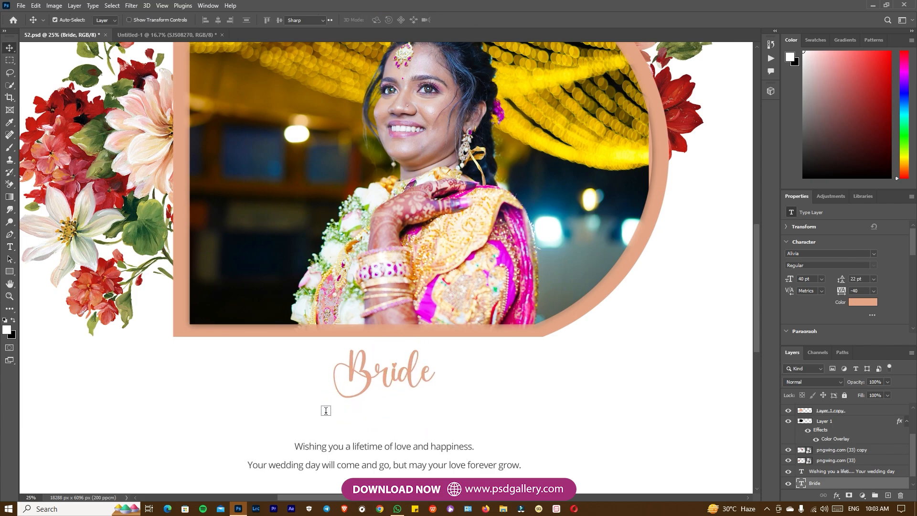
left_click(324, 415)
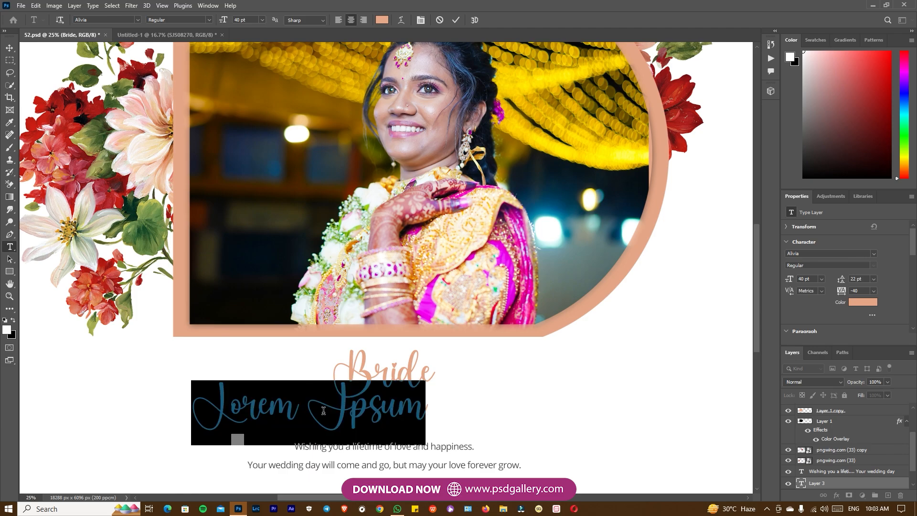
type("Vai")
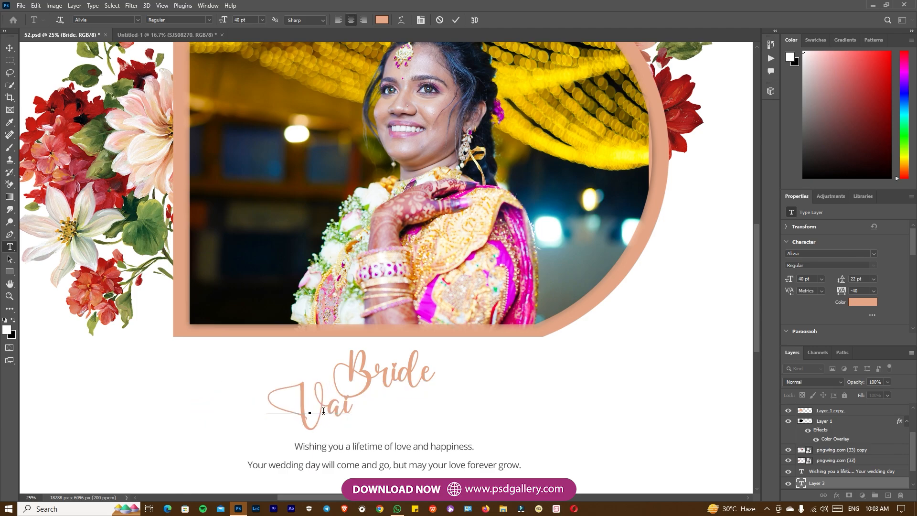
type("shnavi")
key("ctrl+a")
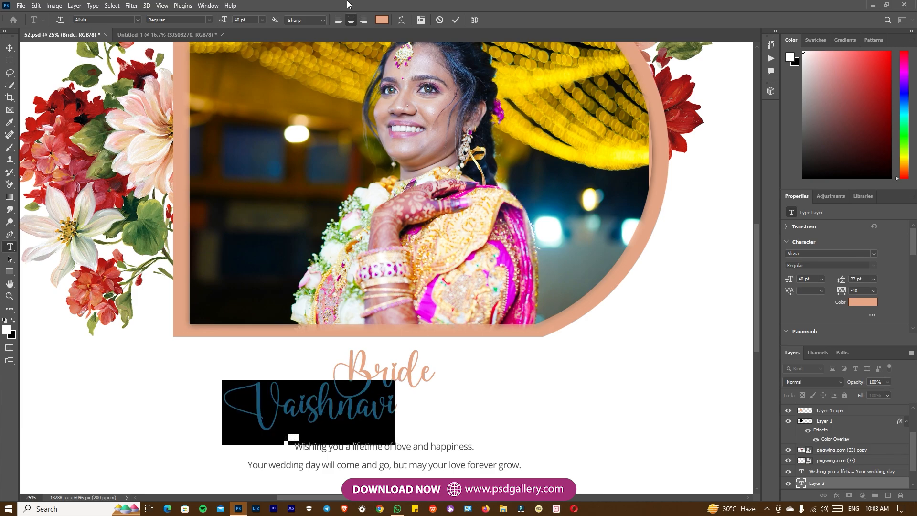
left_click(137, 21)
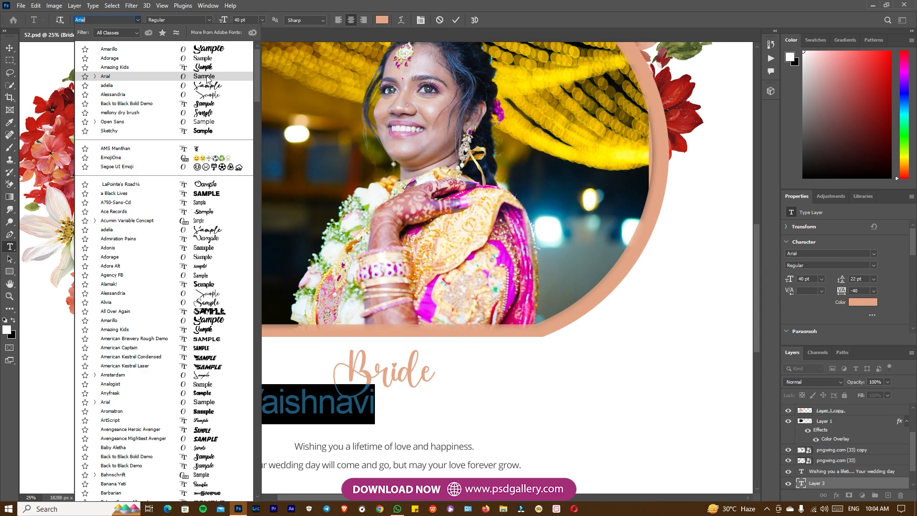
left_click(207, 78)
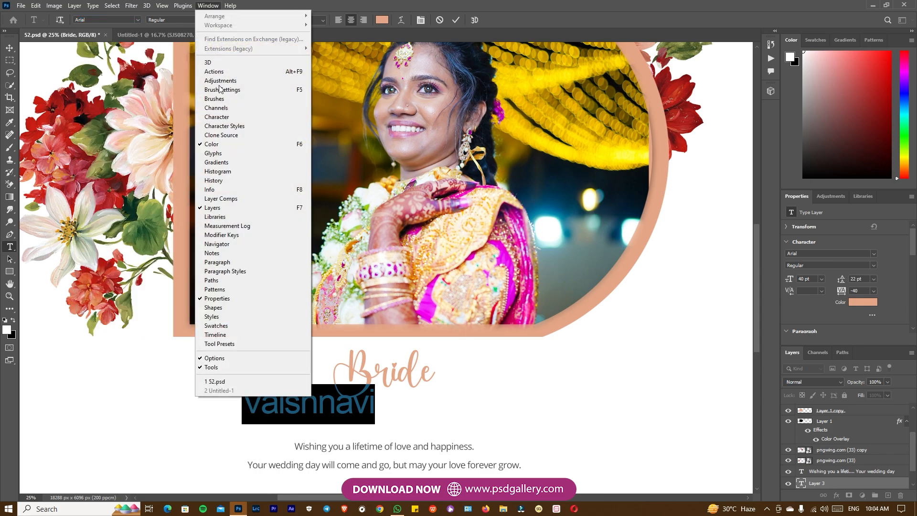
Format the bride's name in all caps at 15 pt with 980 tracking and position it centred under the Bride title
left_click(217, 117)
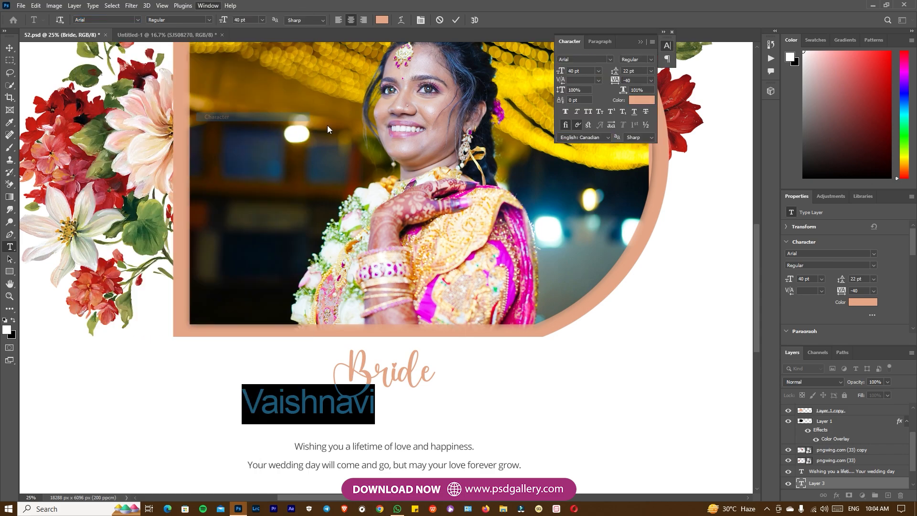
left_click(589, 113)
left_click_drag(617, 81, 548, 75)
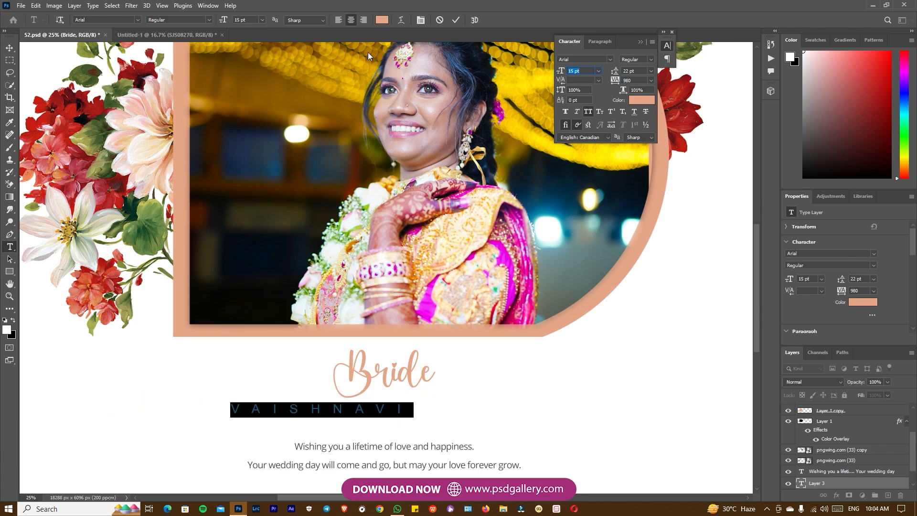
left_click(456, 20)
key("v")
left_click_drag(358, 417, 423, 411)
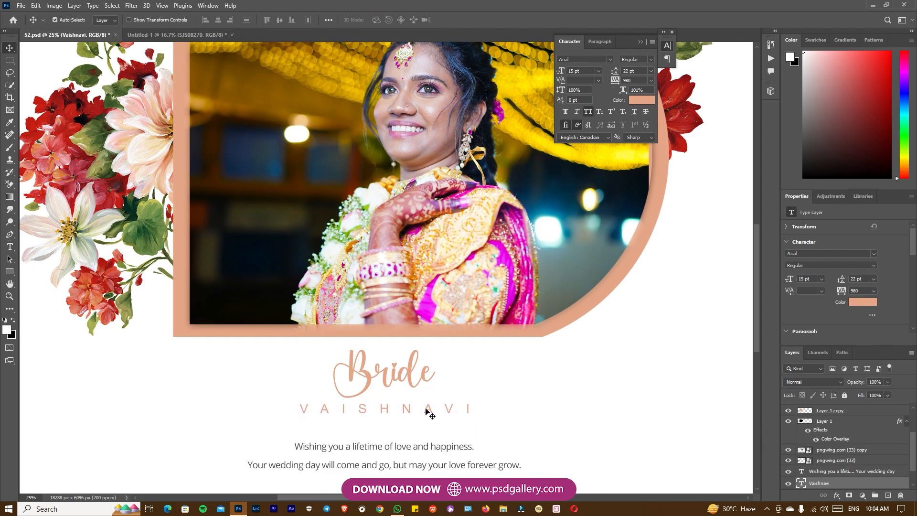
Set the two-line wedding wish text to 8 pt with 12 pt leading and move it up beneath the bride's name
double_click(383, 456)
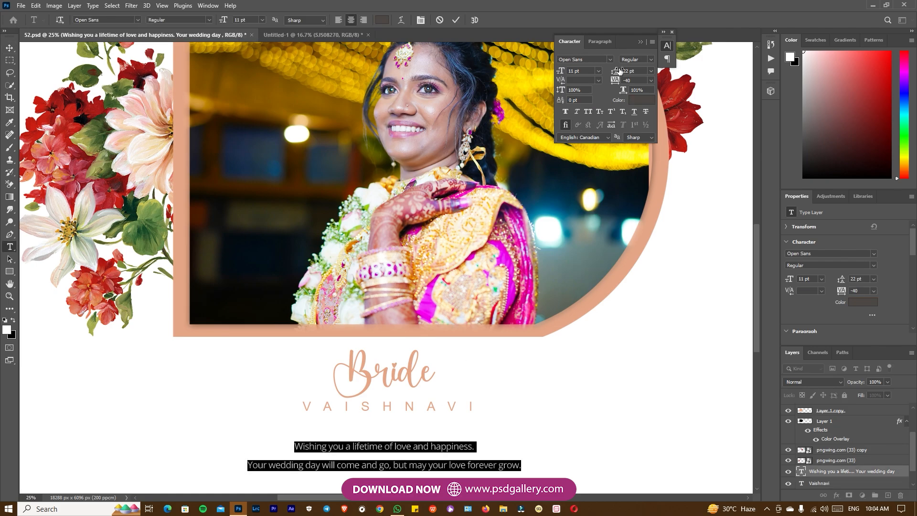
left_click_drag(615, 71, 560, 70)
left_click(458, 22)
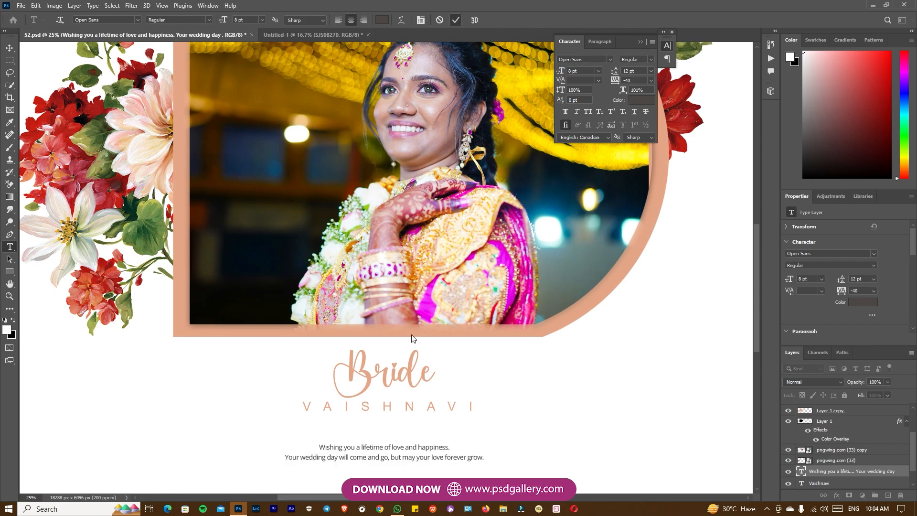
key("v")
left_click_drag(410, 447, 405, 437)
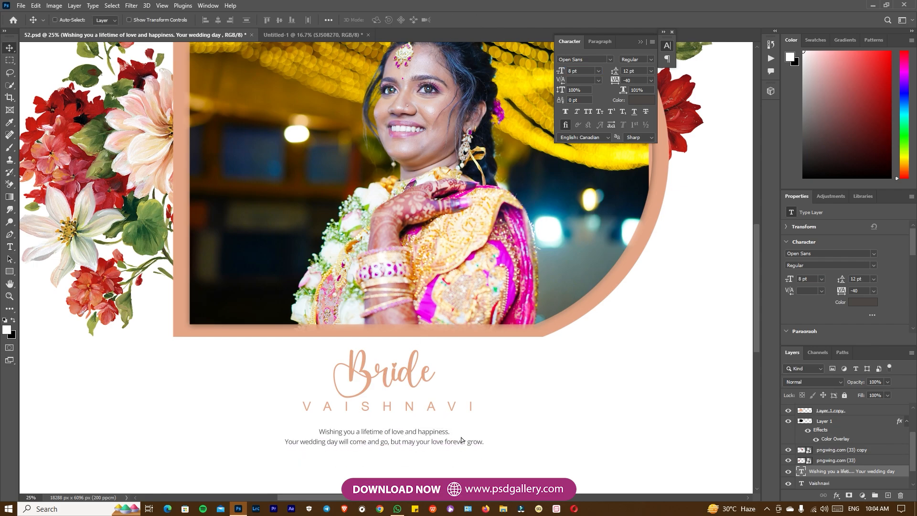
key("ctrl+minus")
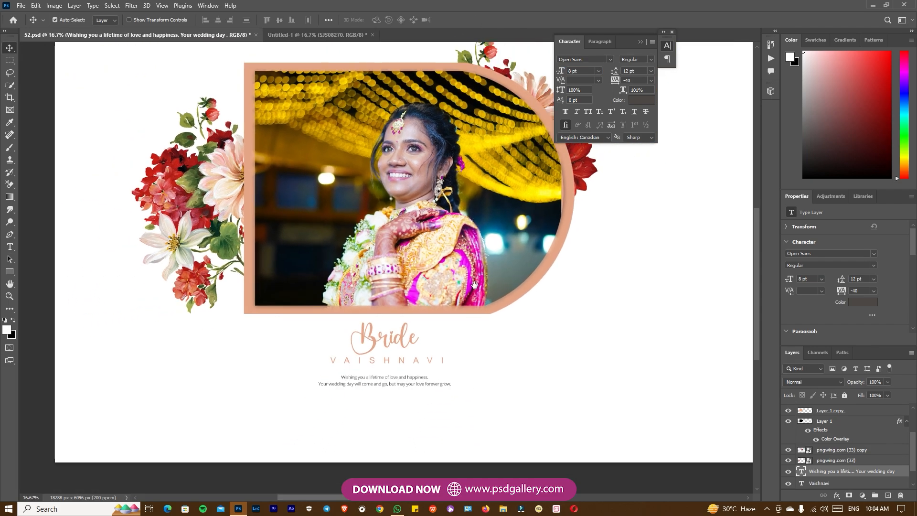
left_click(672, 32)
Brighten the SJS08270 photo in the floral frame with Levels, setting the white input level to 244
scroll(569, 191, "up", 3)
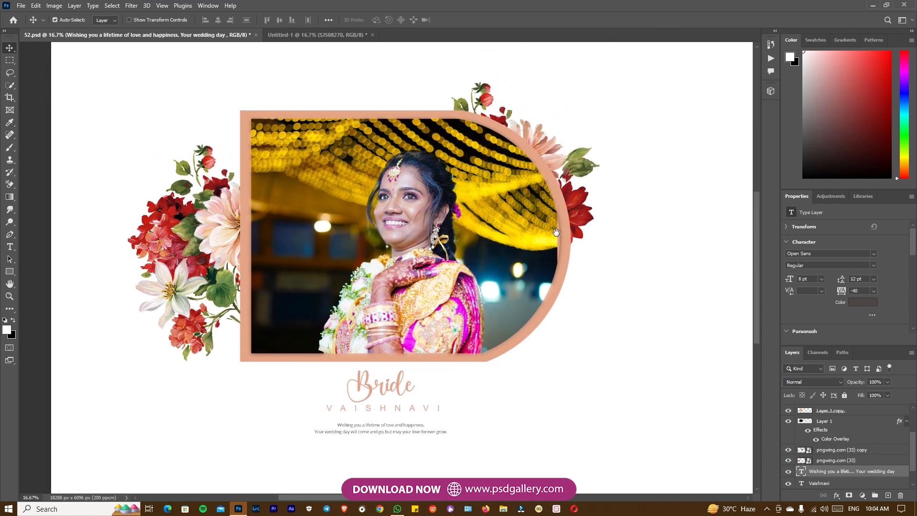
scroll(526, 220, "right", 2)
key("ctrl+plus")
right_click(429, 283)
left_click(448, 289)
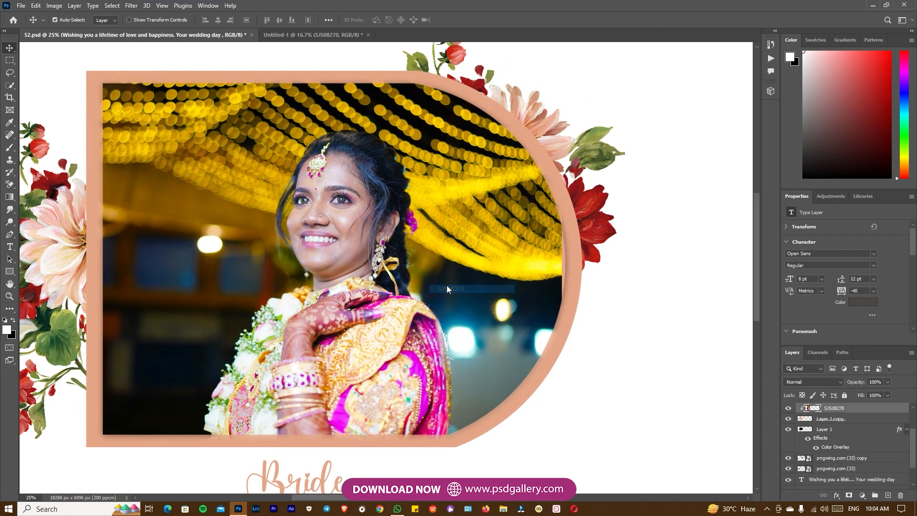
key("ctrl+l")
left_click_drag(835, 217, 832, 216)
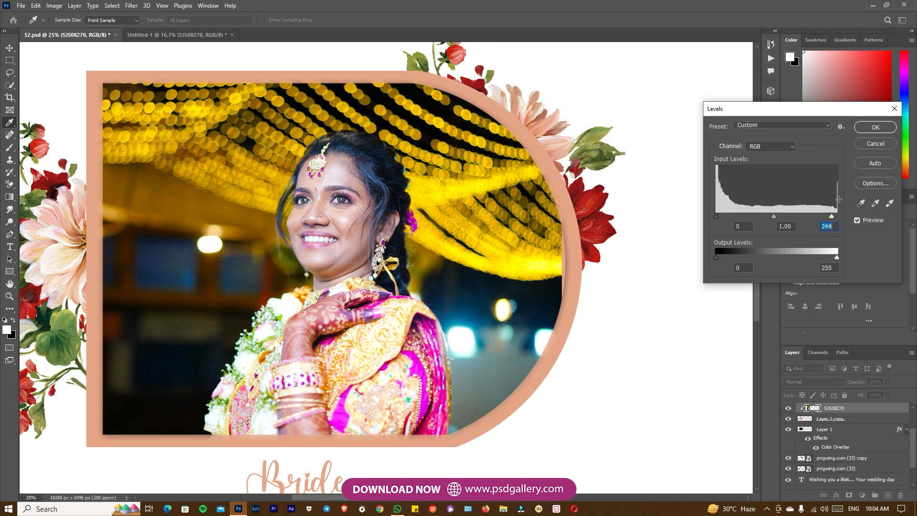
key("ctrl+minus")
key("Return")
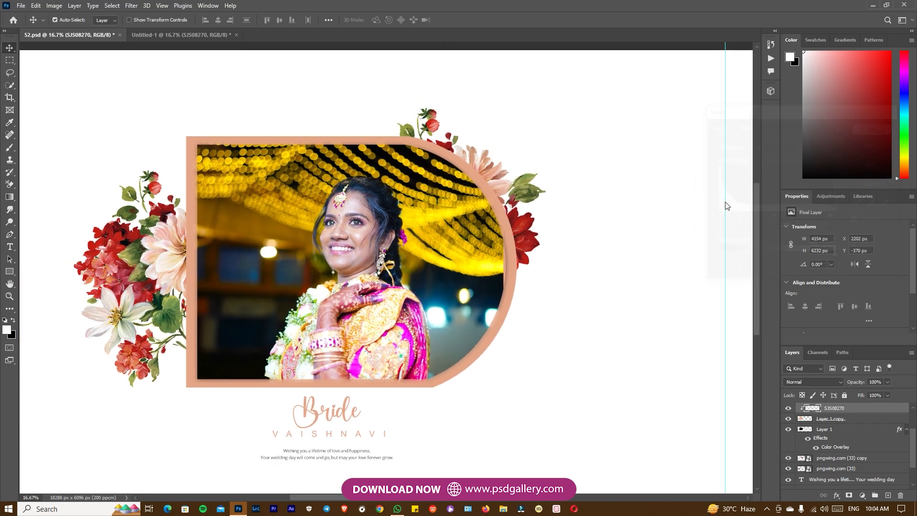
Select the SJS08268 photo layer on the brush-edged page and activate the Dodge tool
scroll(472, 301, "right", 8)
left_click_drag(604, 298, 344, 287)
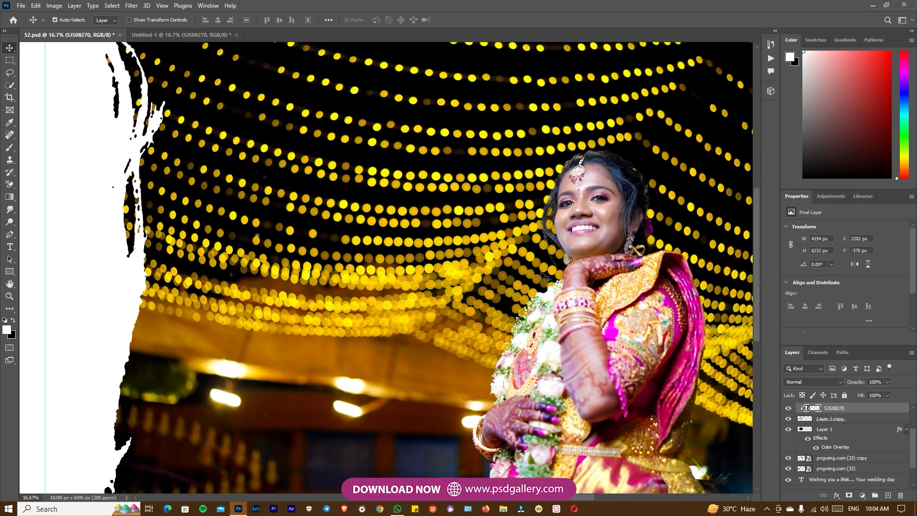
key("ctrl+minus")
left_click(561, 214)
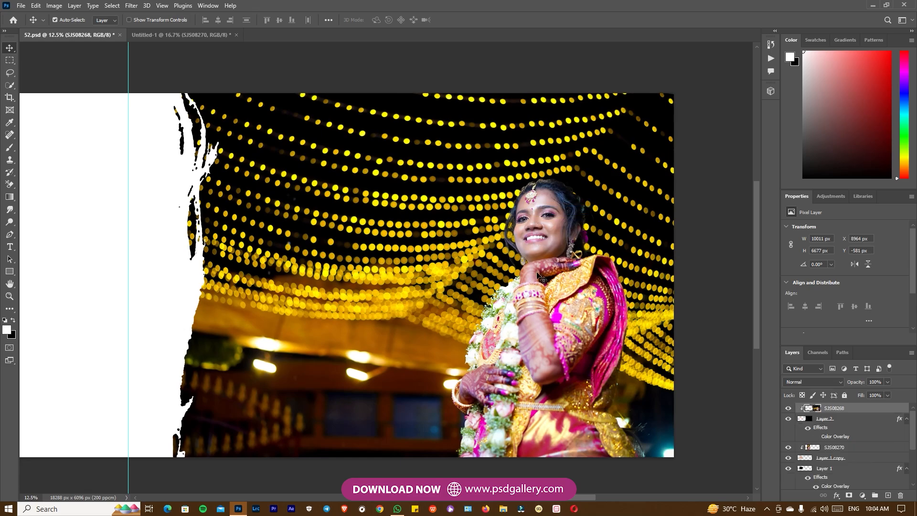
key("o")
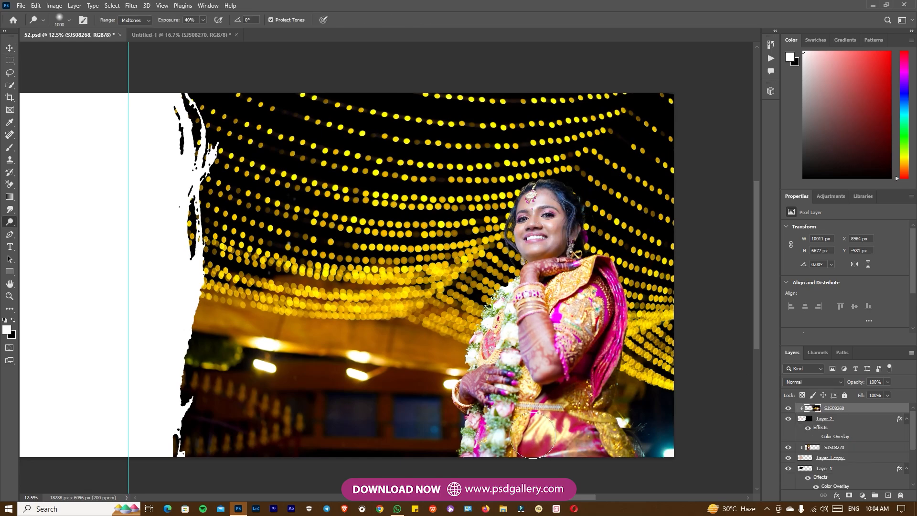
Review the full album spread, comparing the framed photo page with the large bridal photo page
scroll(441, 370, "left", 8)
scroll(442, 369, "left", 2)
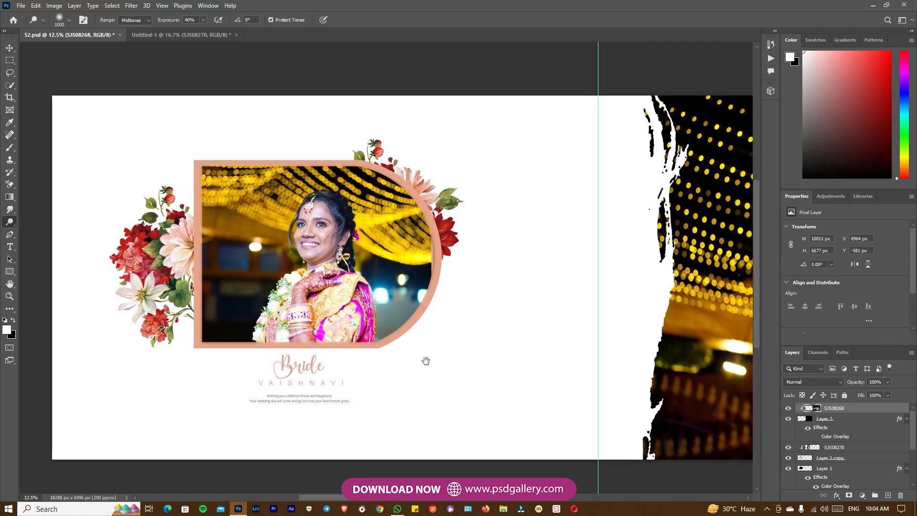
scroll(425, 357, "down", 1)
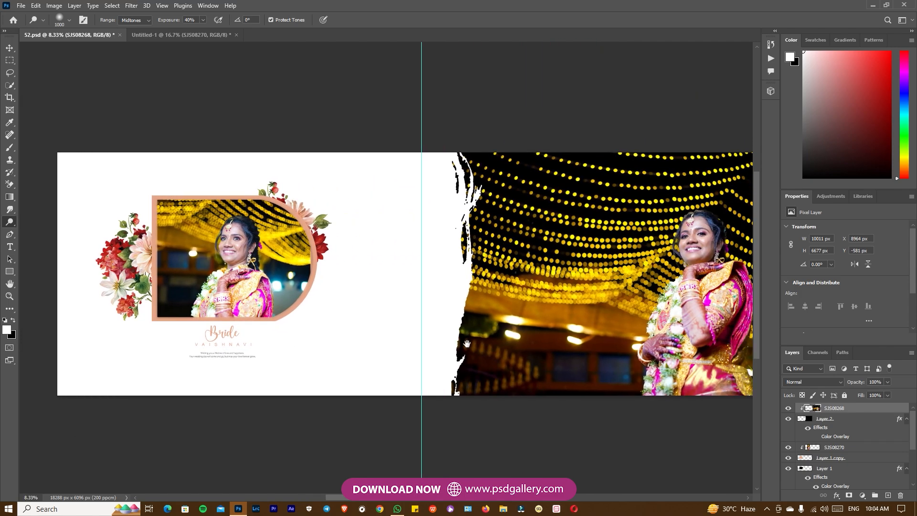
key("ctrl+minus")
left_click_drag(506, 313, 480, 319)
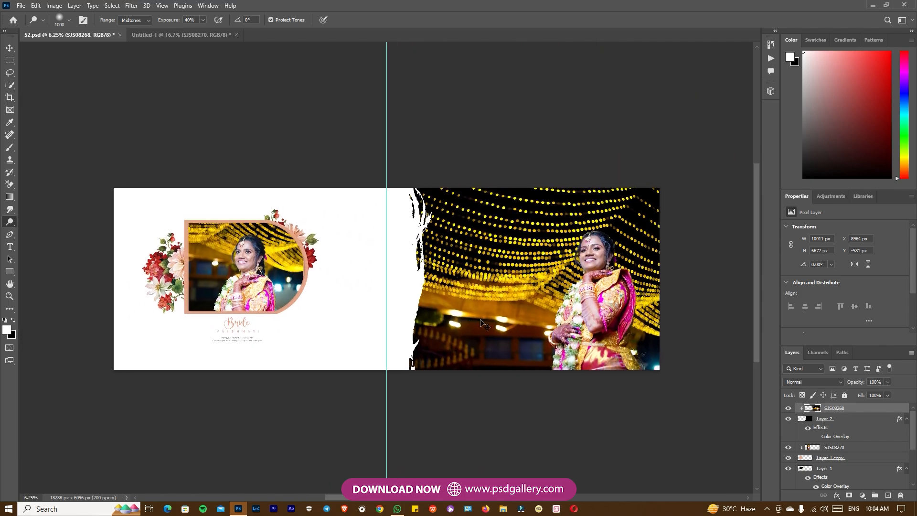
key("ctrl+plus")
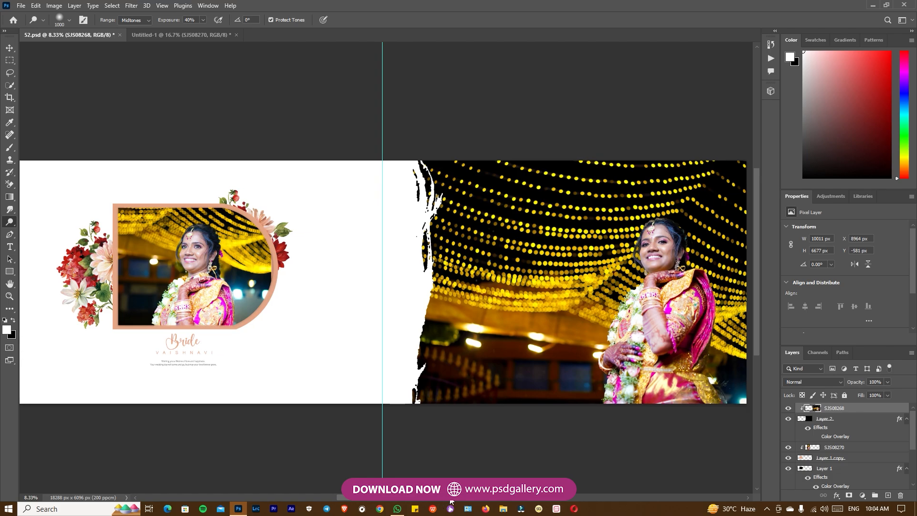